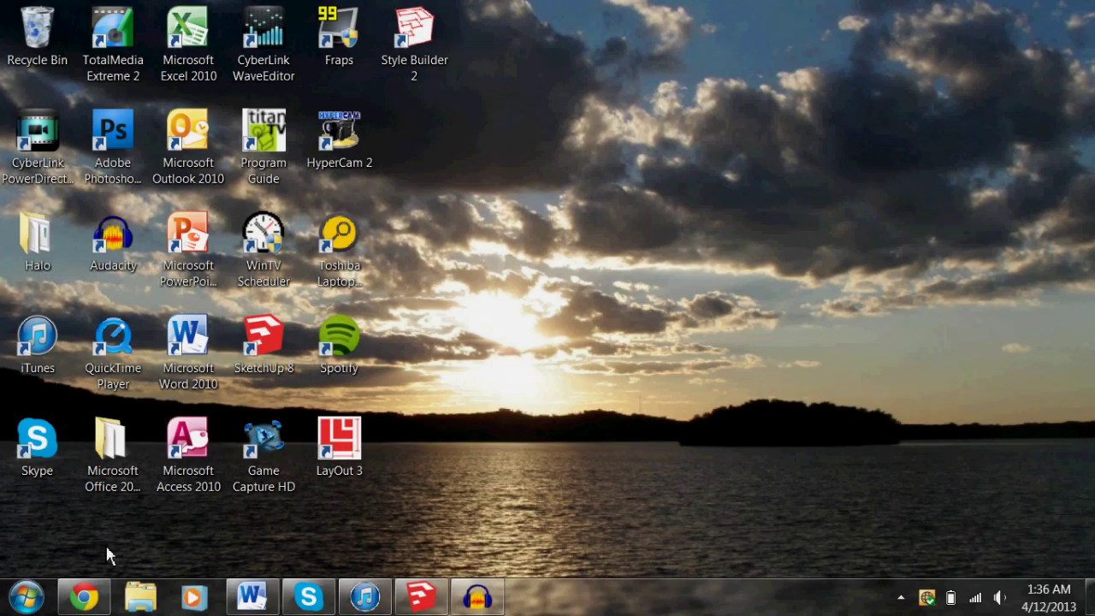
Open the Google SketchUp result from the Chrome search page and go to the What's New in SketchUp 8 page.
{"action": "mouse_move", "coordinate": [94, 602]}
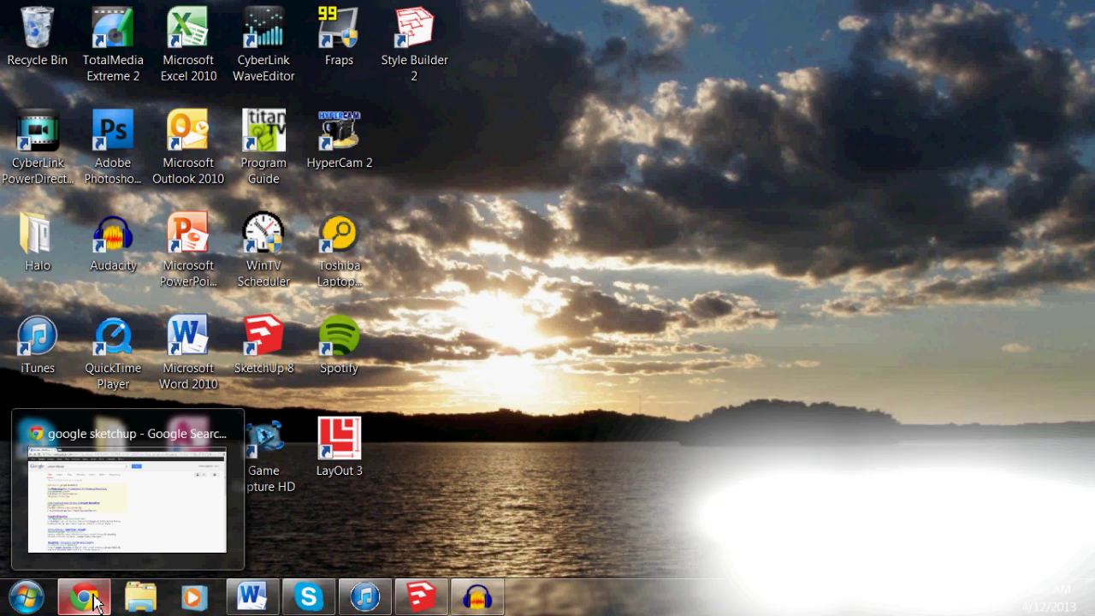
{"action": "left_click", "coordinate": [94, 602]}
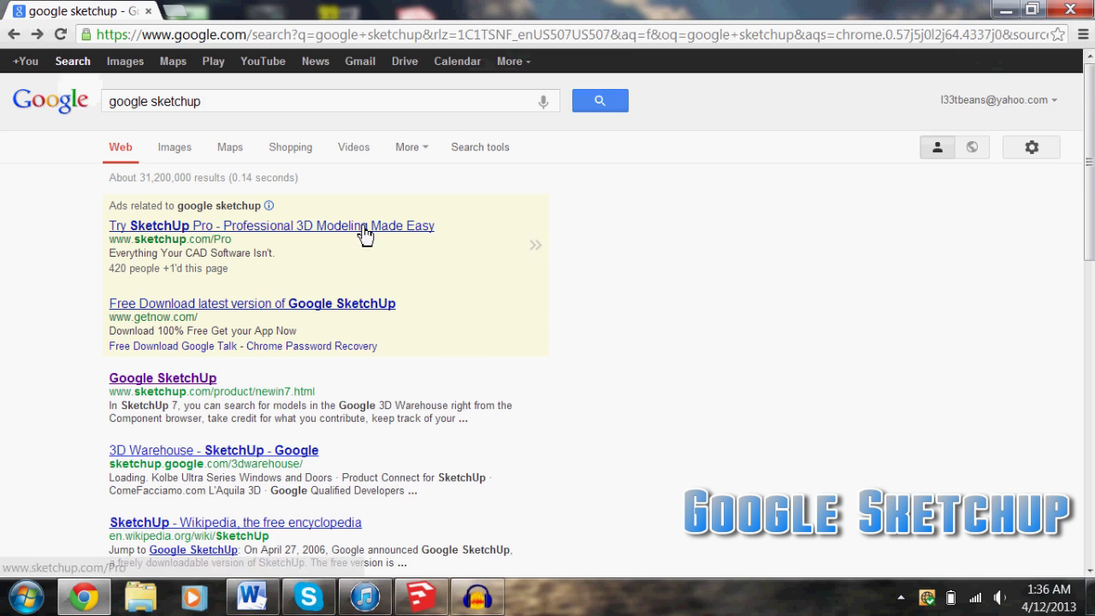
{"action": "scroll", "coordinate": [353, 294], "scroll_direction": "down", "scroll_amount": 1}
{"action": "scroll", "coordinate": [427, 302], "scroll_direction": "up", "scroll_amount": 1}
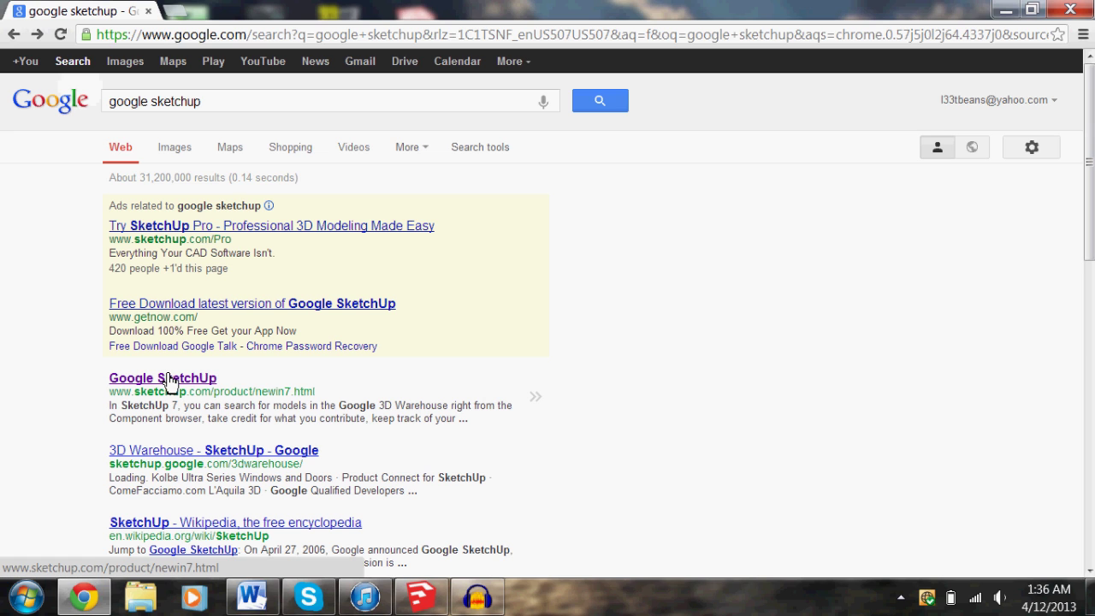
{"action": "left_click", "coordinate": [169, 379]}
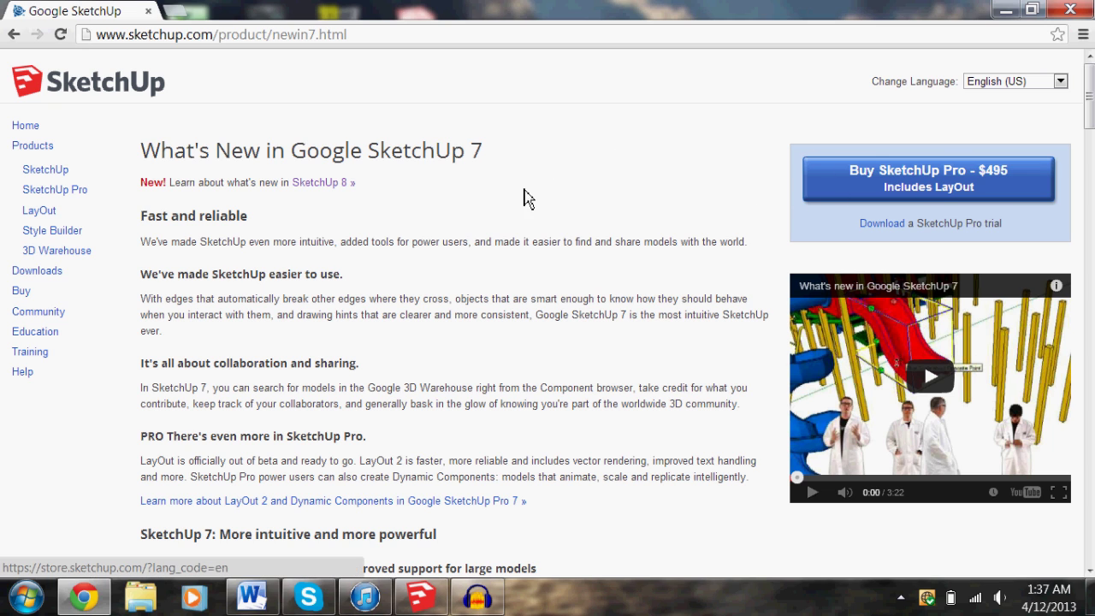
{"action": "left_click", "coordinate": [308, 185]}
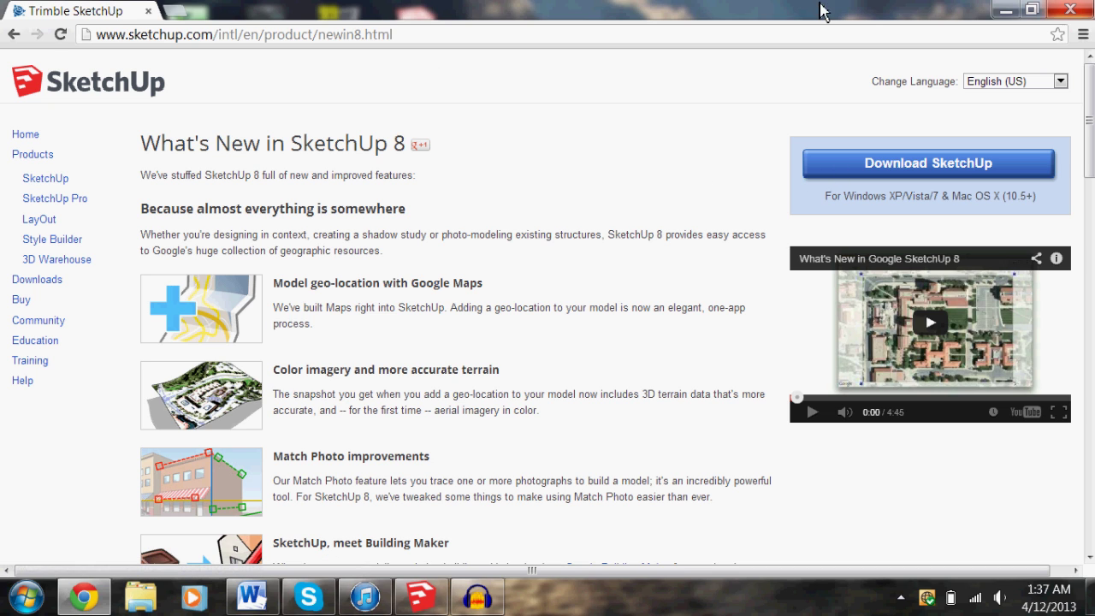
Switch to SketchUp and examine the centre of the Panic Station map up close from above.
{"action": "mouse_move", "coordinate": [428, 606]}
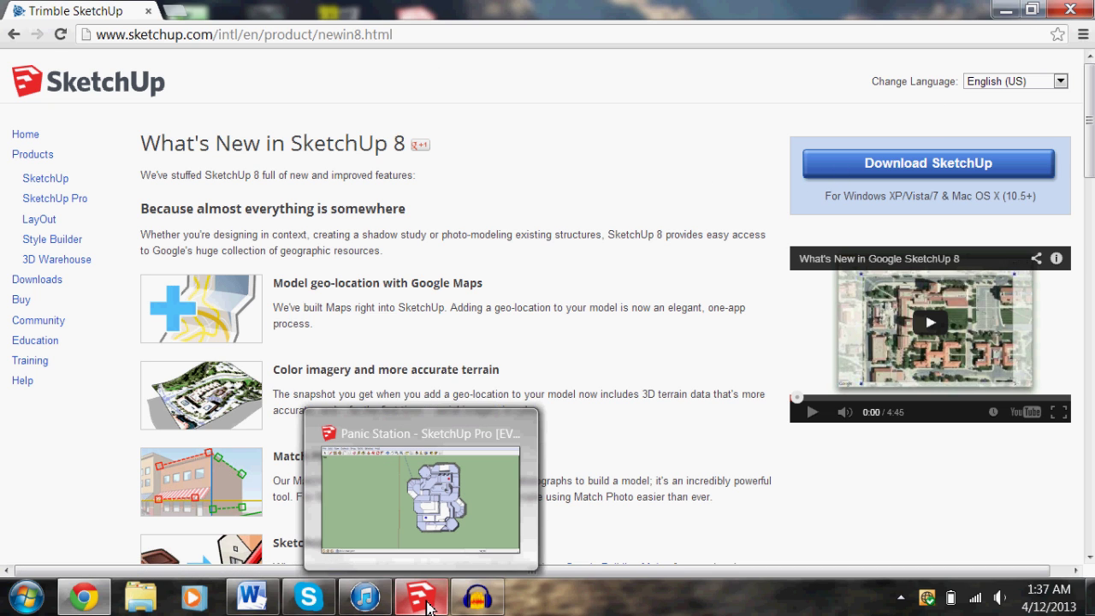
{"action": "left_click", "coordinate": [428, 606]}
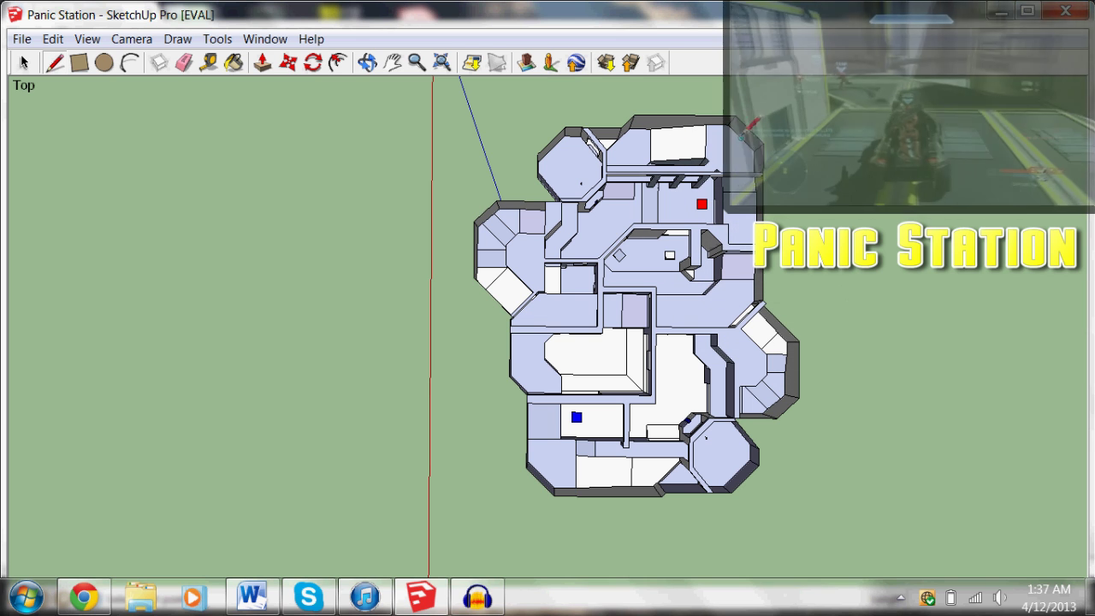
{"action": "scroll", "coordinate": [845, 274], "scroll_direction": "up", "scroll_amount": 2}
{"action": "scroll", "coordinate": [821, 282], "scroll_direction": "up", "scroll_amount": 2}
{"action": "scroll", "coordinate": [477, 171], "scroll_direction": "up", "scroll_amount": 2}
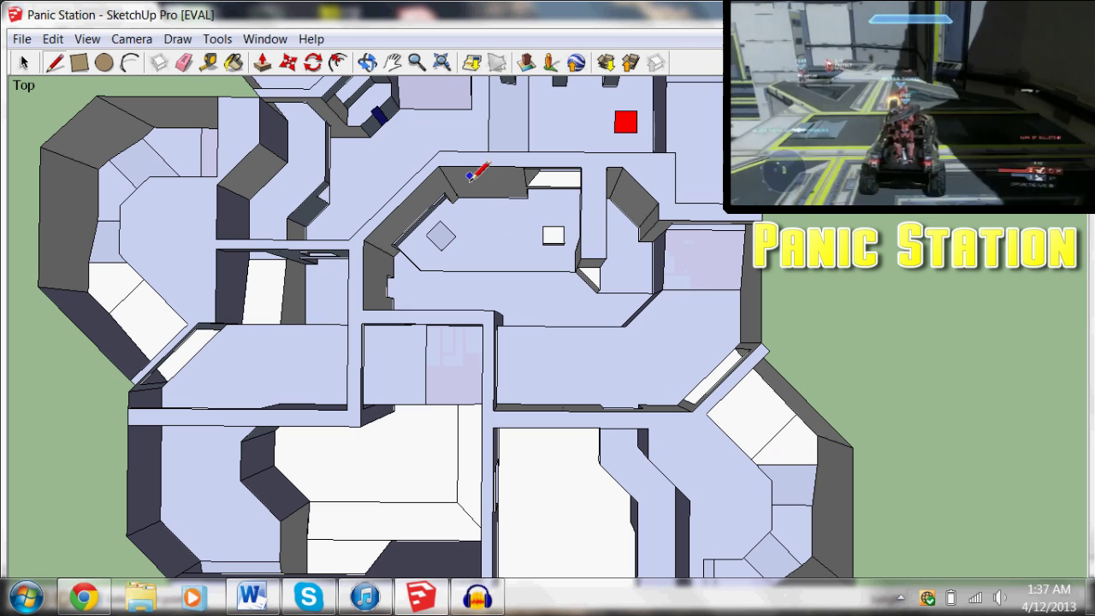
Examine the Panic Station map's rooms, walls and corridors in 3D from several angles.
{"action": "left_click", "coordinate": [368, 62]}
{"action": "mouse_move", "coordinate": [525, 318]}
{"action": "left_mouse_down"}
{"action": "mouse_move", "coordinate": [391, 146]}
{"action": "mouse_move", "coordinate": [538, 245]}
{"action": "mouse_move", "coordinate": [433, 268]}
{"action": "mouse_move", "coordinate": [438, 227]}
{"action": "mouse_move", "coordinate": [775, 362]}
{"action": "mouse_move", "coordinate": [753, 362]}
{"action": "mouse_move", "coordinate": [697, 408]}
{"action": "mouse_move", "coordinate": [496, 248]}
{"action": "mouse_move", "coordinate": [775, 320]}
{"action": "mouse_move", "coordinate": [682, 271]}
{"action": "mouse_move", "coordinate": [529, 266]}
{"action": "mouse_move", "coordinate": [709, 247]}
{"action": "mouse_move", "coordinate": [403, 112]}
{"action": "mouse_move", "coordinate": [514, 171]}
{"action": "mouse_move", "coordinate": [479, 197]}
{"action": "mouse_move", "coordinate": [409, 81]}
{"action": "left_mouse_up"}
{"action": "left_click", "coordinate": [394, 63]}
{"action": "left_click", "coordinate": [366, 64]}
{"action": "left_click_drag", "start_coordinate": [340, 259], "coordinate": [775, 198]}
{"action": "left_click_drag", "start_coordinate": [460, 311], "coordinate": [591, 273]}
{"action": "left_click", "coordinate": [392, 62]}
{"action": "left_click_drag", "start_coordinate": [419, 199], "coordinate": [488, 300]}
{"action": "left_click", "coordinate": [367, 62]}
{"action": "left_click_drag", "start_coordinate": [416, 183], "coordinate": [282, 403]}
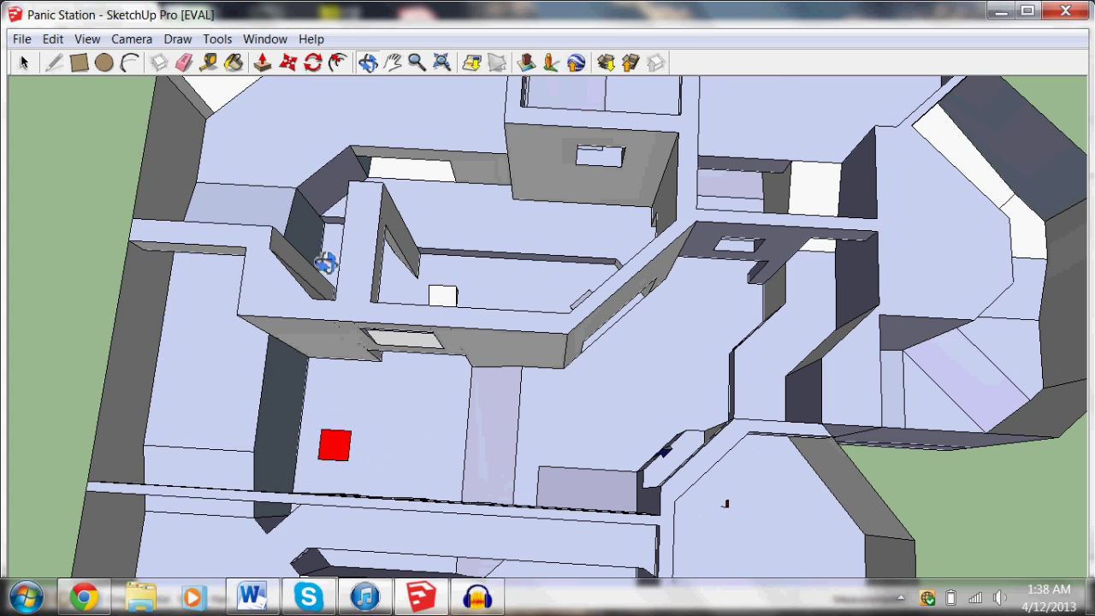
{"action": "left_click", "coordinate": [393, 62]}
{"action": "left_click_drag", "start_coordinate": [443, 109], "coordinate": [369, 490]}
{"action": "left_click_drag", "start_coordinate": [476, 357], "coordinate": [565, 341]}
{"action": "scroll", "coordinate": [574, 283], "scroll_direction": "down", "scroll_amount": 3}
{"action": "left_click_drag", "start_coordinate": [589, 248], "coordinate": [583, 298]}
Open the recent omar-port model and examine its layout from another angle.
{"action": "left_click", "coordinate": [22, 40]}
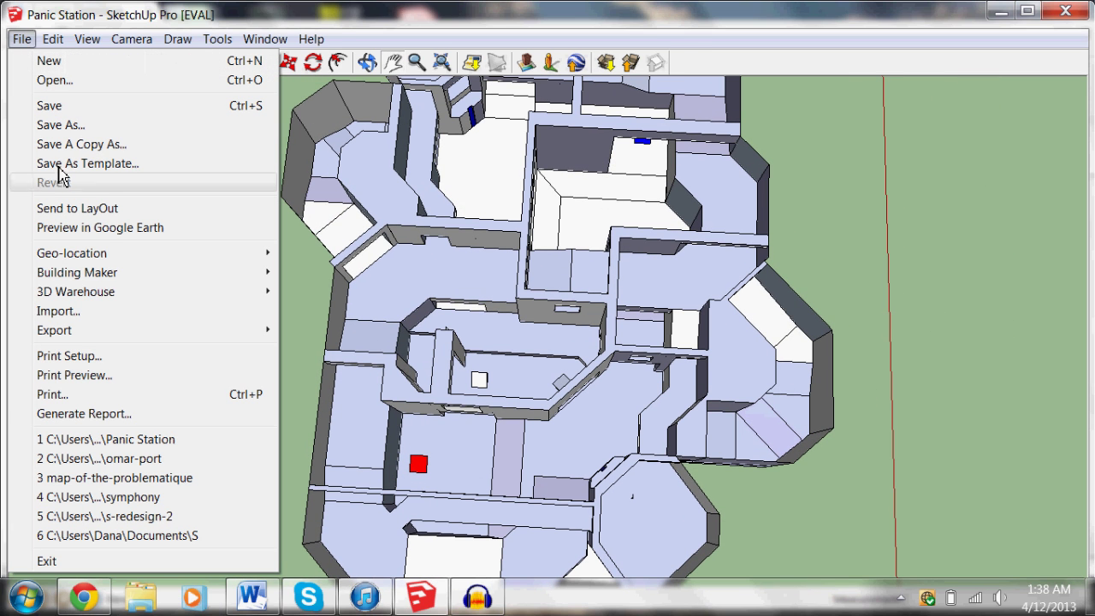
{"action": "left_click", "coordinate": [168, 460]}
{"action": "left_click", "coordinate": [347, 390]}
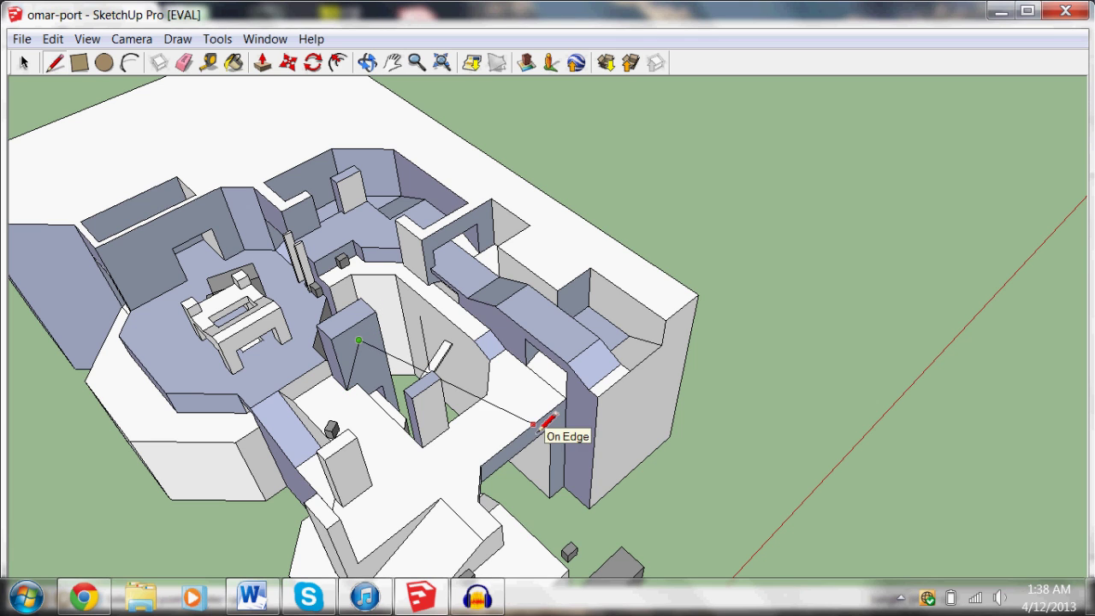
{"action": "middle_click_drag", "start_coordinate": [350, 171], "coordinate": [488, 243]}
{"action": "left_click", "coordinate": [367, 64]}
{"action": "left_click_drag", "start_coordinate": [317, 258], "coordinate": [577, 303]}
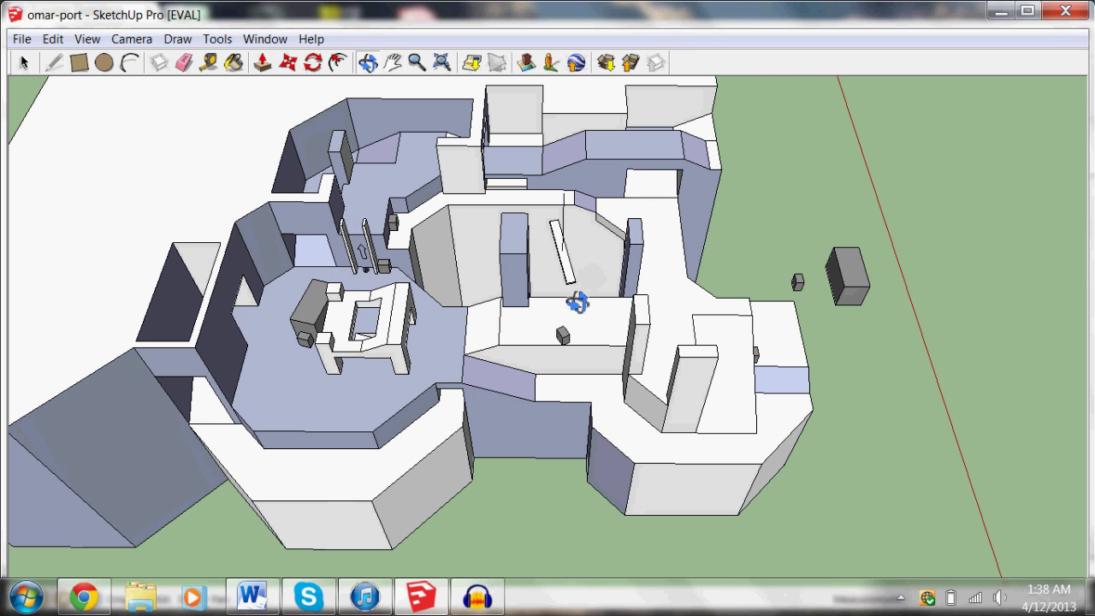
Open the recent s-redesign-2 model and examine the map from its opposite side.
{"action": "left_click", "coordinate": [23, 40]}
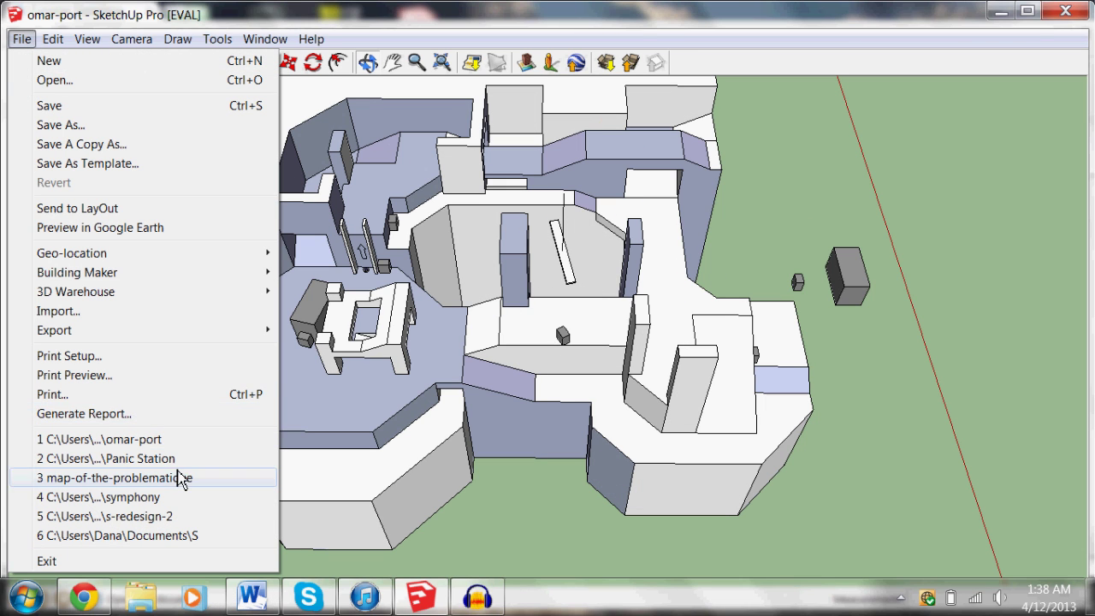
{"action": "left_click", "coordinate": [176, 517]}
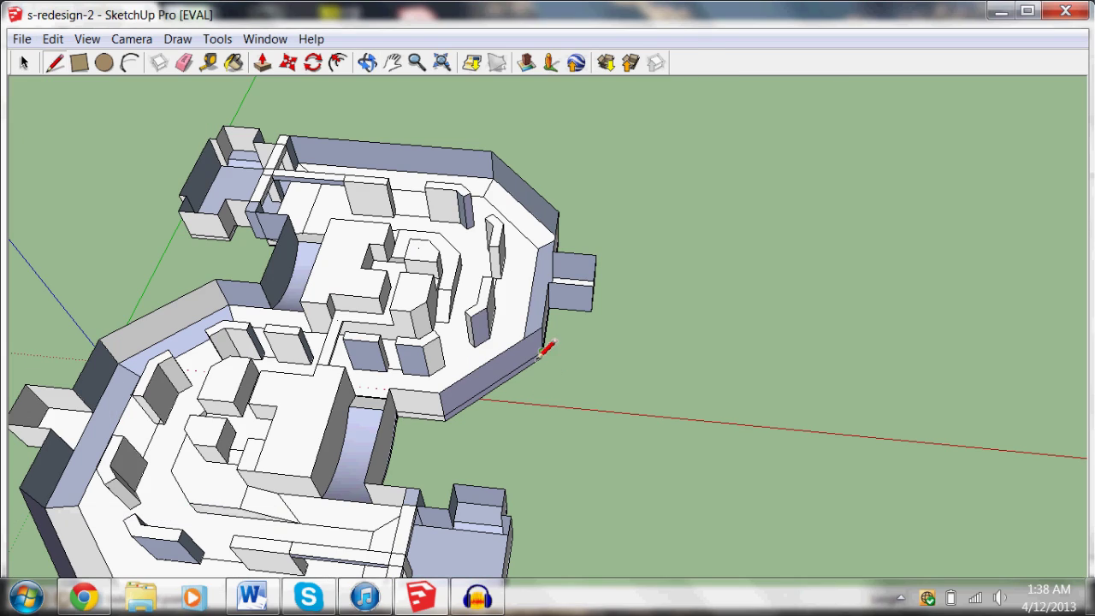
{"action": "left_click", "coordinate": [367, 63]}
{"action": "left_click_drag", "start_coordinate": [391, 103], "coordinate": [354, 257]}
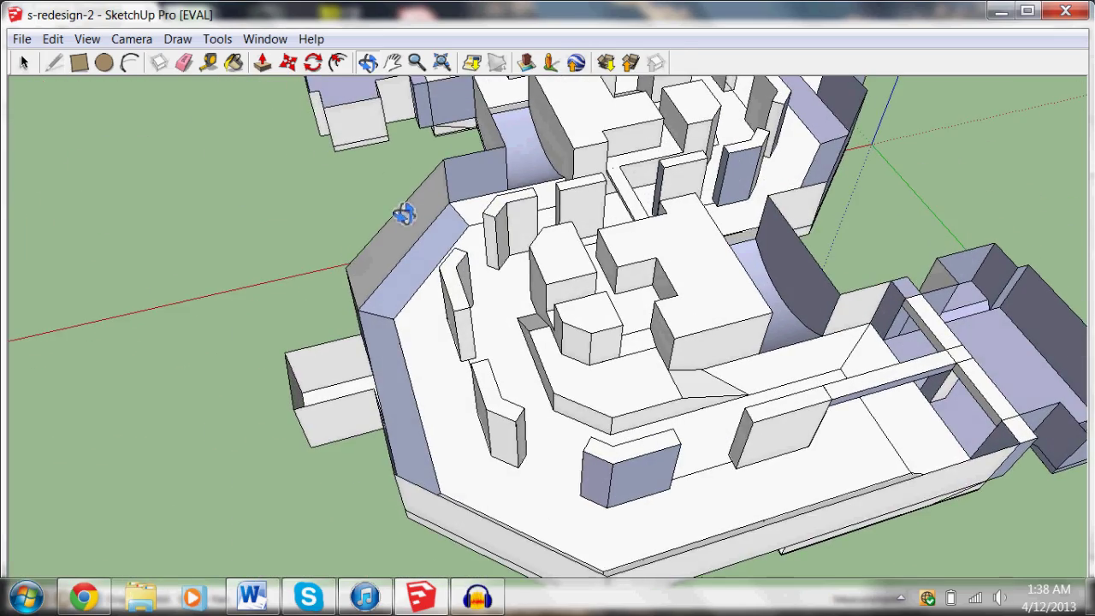
{"action": "left_click_drag", "start_coordinate": [402, 215], "coordinate": [340, 205]}
Draw a rectangle across the red axis on the empty ground beside the map and Push/Pull it up into a box.
{"action": "left_click", "coordinate": [78, 70]}
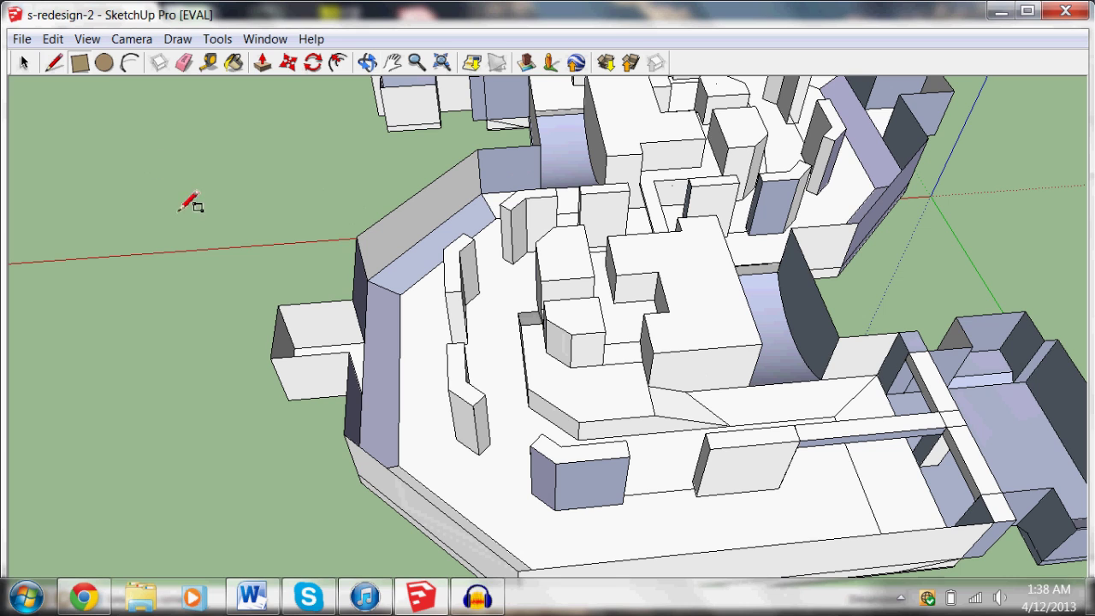
{"action": "left_click", "coordinate": [122, 214]}
{"action": "left_click", "coordinate": [219, 304]}
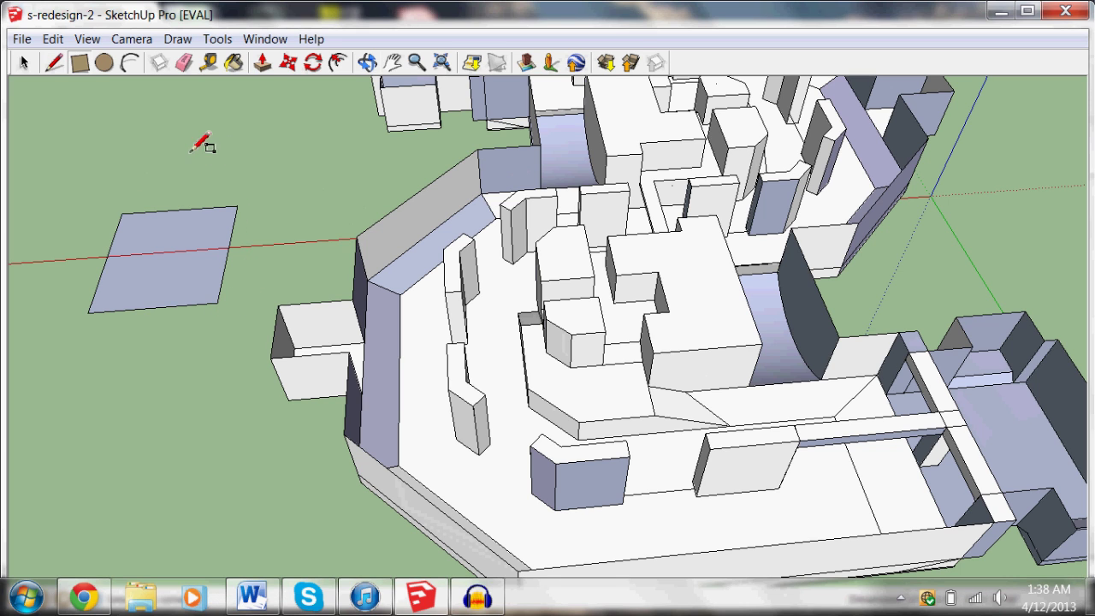
{"action": "left_click", "coordinate": [263, 62]}
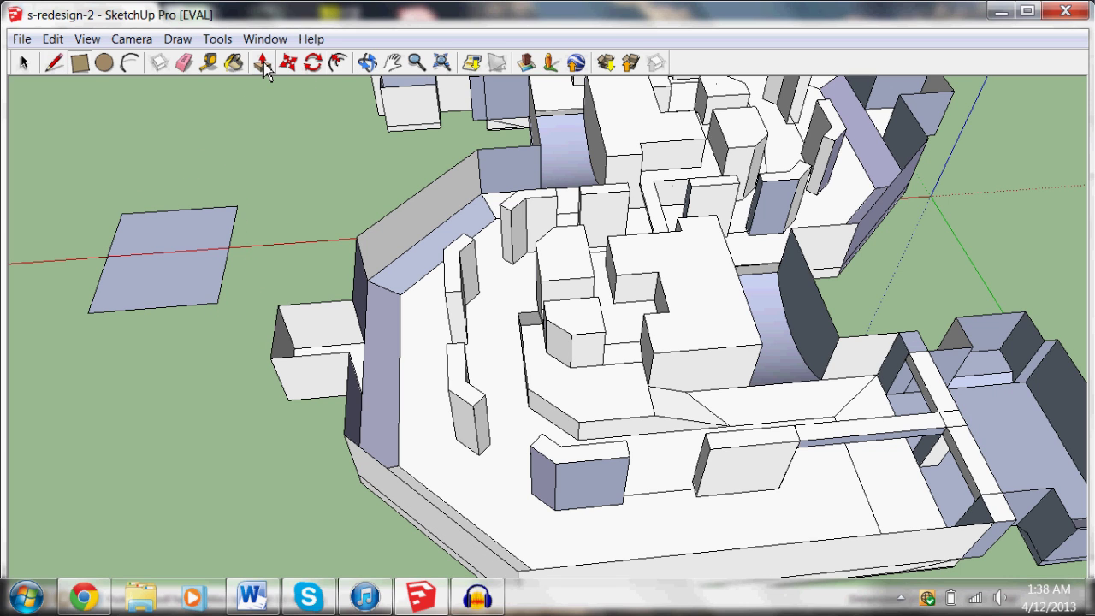
{"action": "left_click_drag", "start_coordinate": [200, 232], "coordinate": [182, 137]}
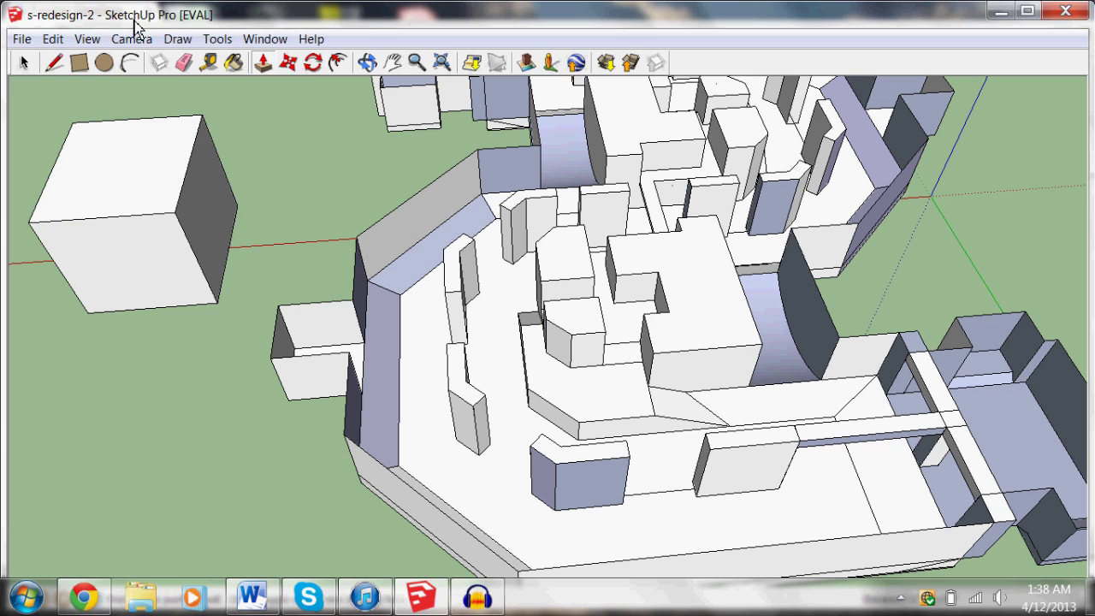
Draw lines from the box's corners to form a triangular side face and an adjoining top face projecting toward the map.
{"action": "left_click", "coordinate": [55, 65]}
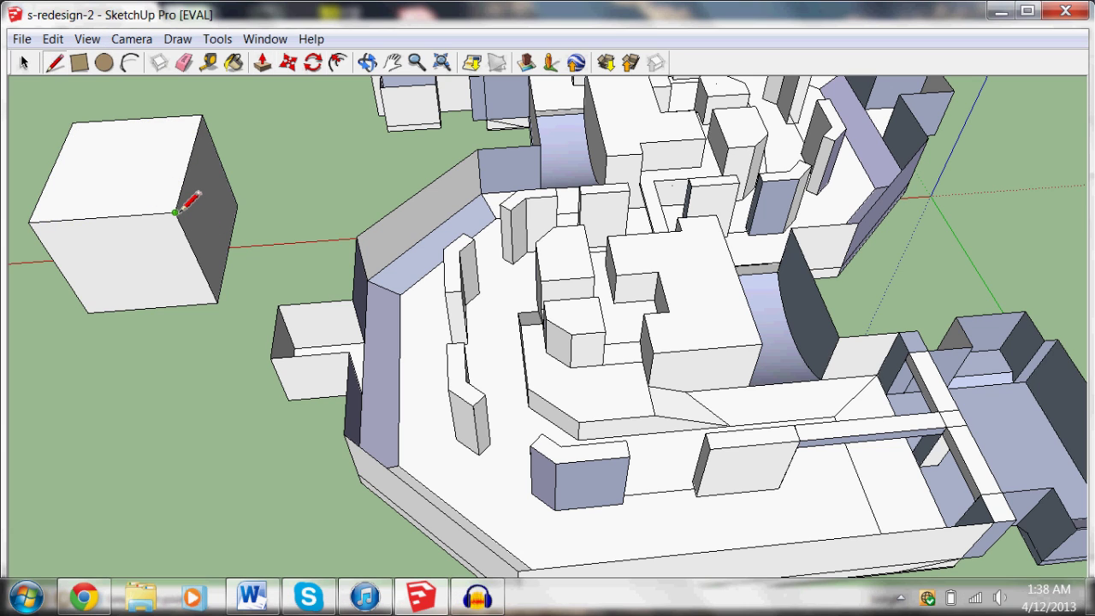
{"action": "left_click", "coordinate": [175, 212]}
{"action": "left_click", "coordinate": [335, 202]}
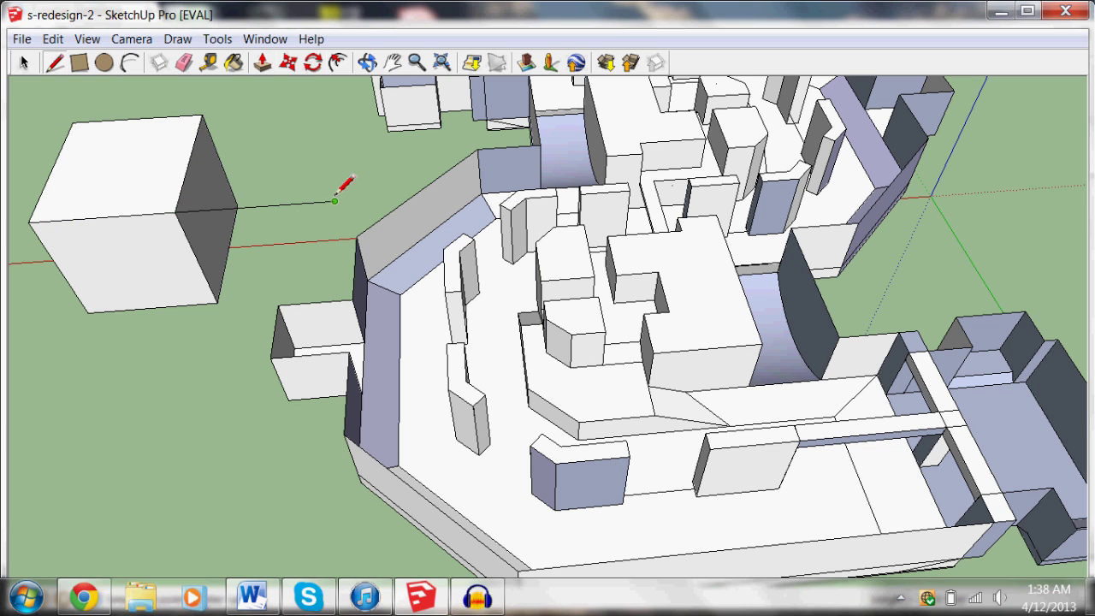
{"action": "left_click", "coordinate": [218, 301]}
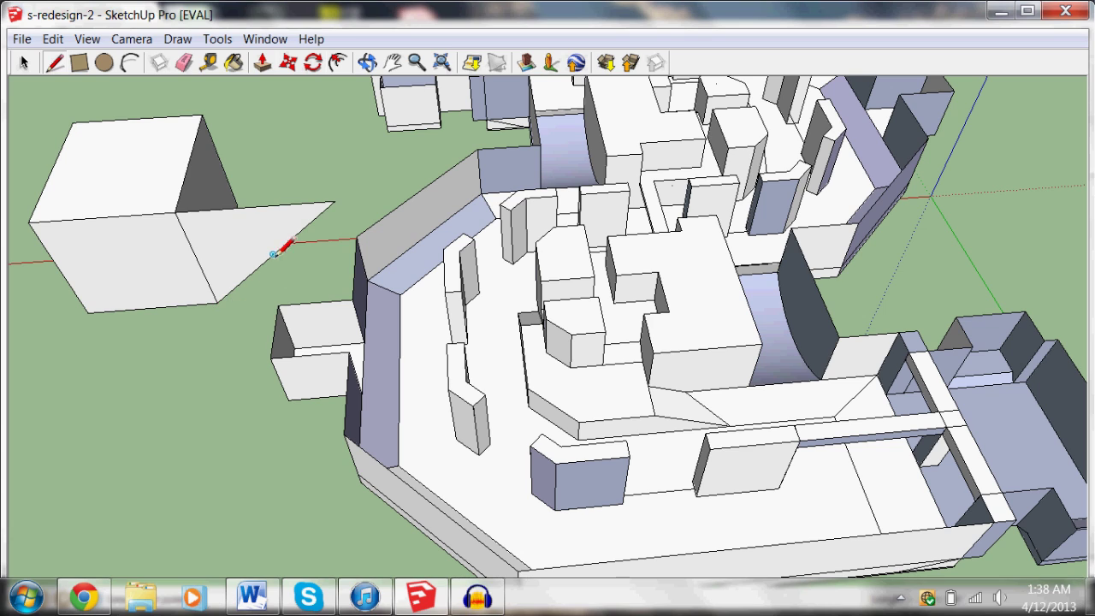
{"action": "left_click", "coordinate": [334, 201]}
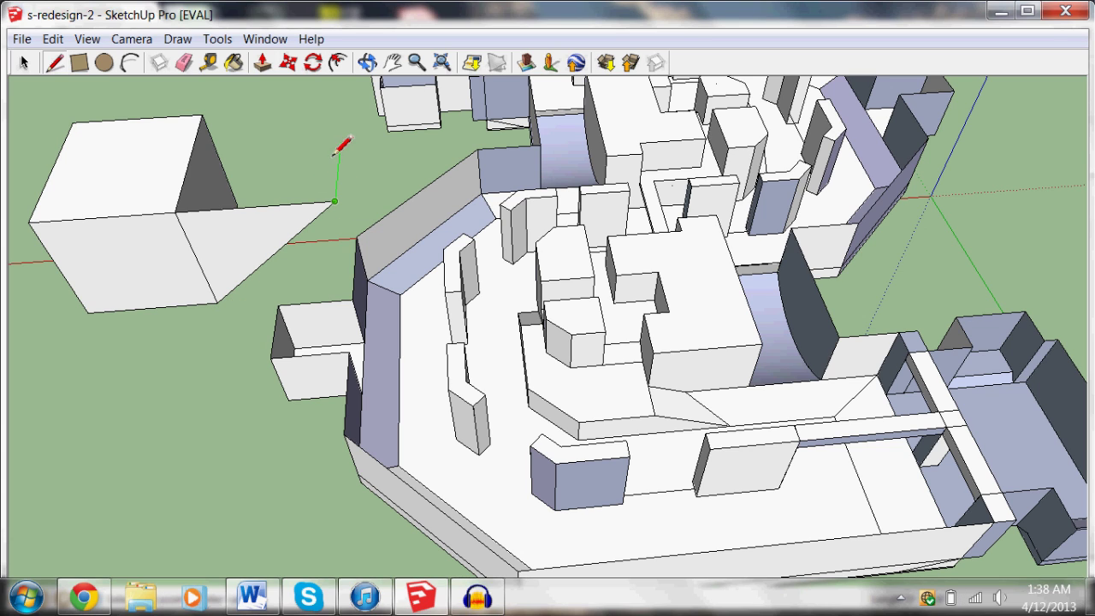
{"action": "left_click", "coordinate": [344, 97]}
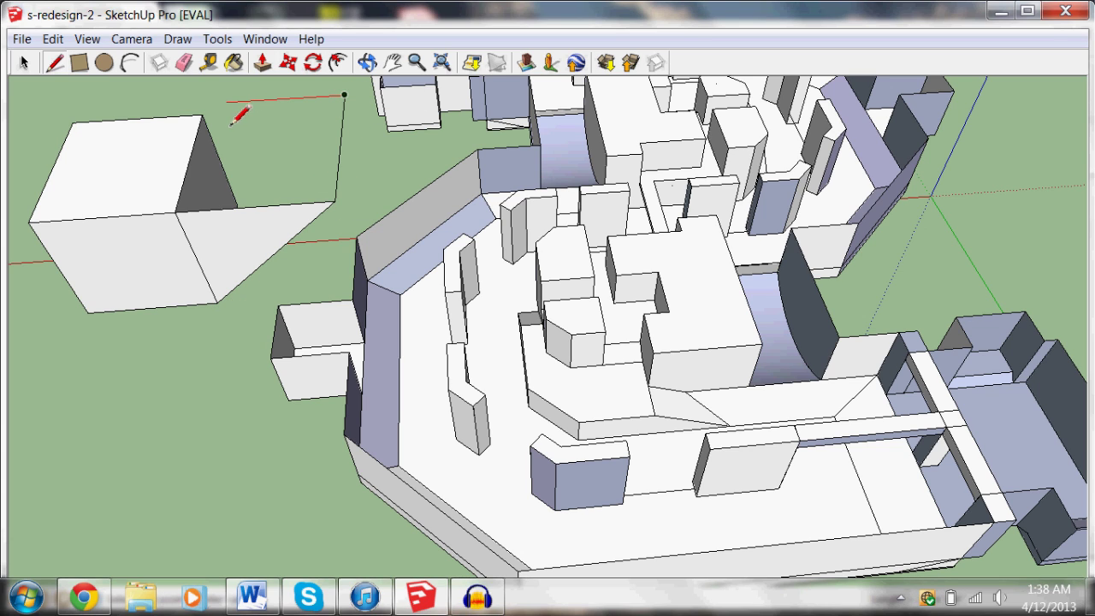
{"action": "left_click", "coordinate": [202, 115]}
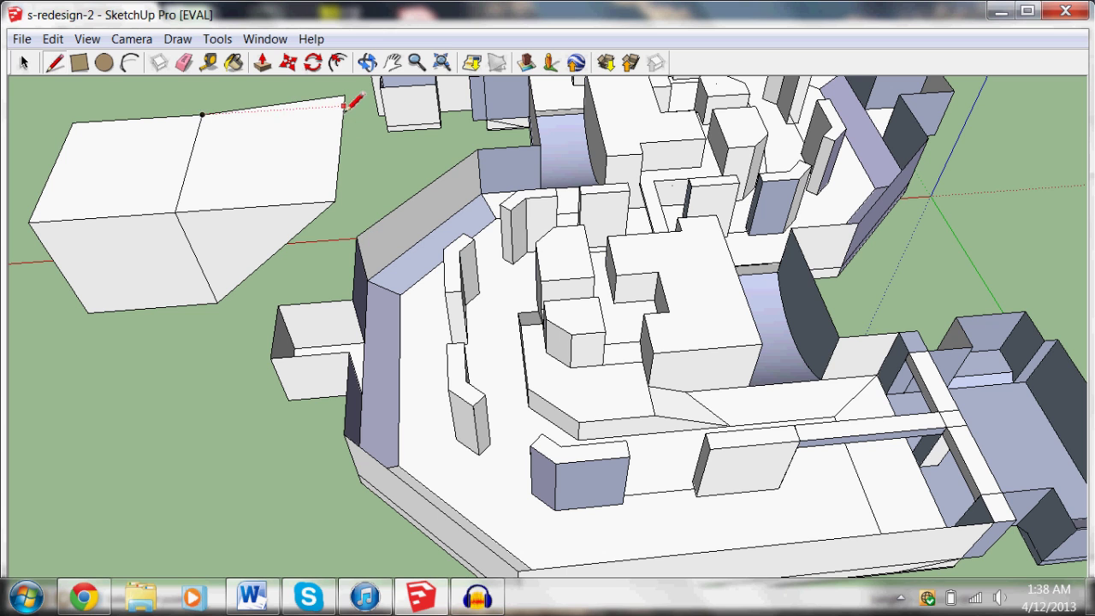
Examine the whole s-redesign-2 map together with the extended box from an angled overhead view.
{"action": "left_click", "coordinate": [392, 63]}
{"action": "scroll", "coordinate": [379, 232], "scroll_direction": "down", "scroll_amount": 6}
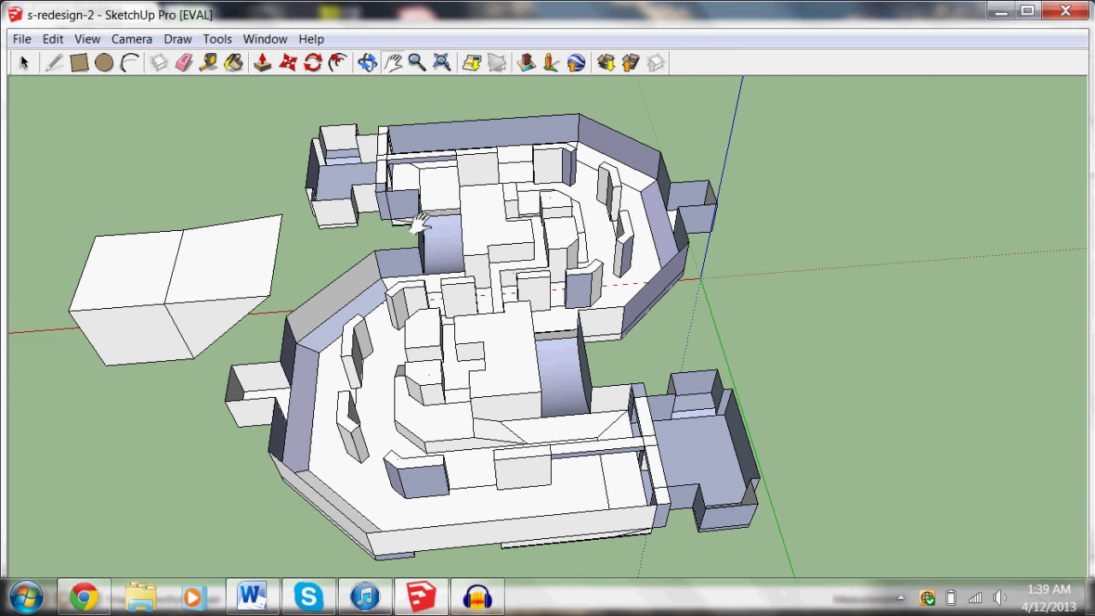
{"action": "left_click", "coordinate": [367, 63]}
{"action": "left_click_drag", "start_coordinate": [423, 166], "coordinate": [587, 245]}
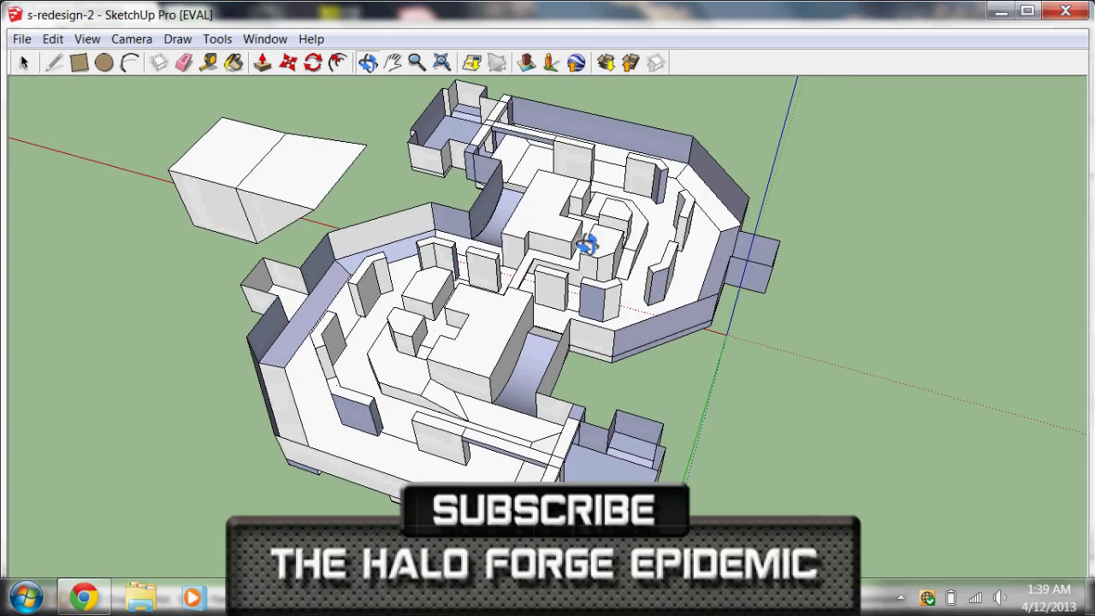